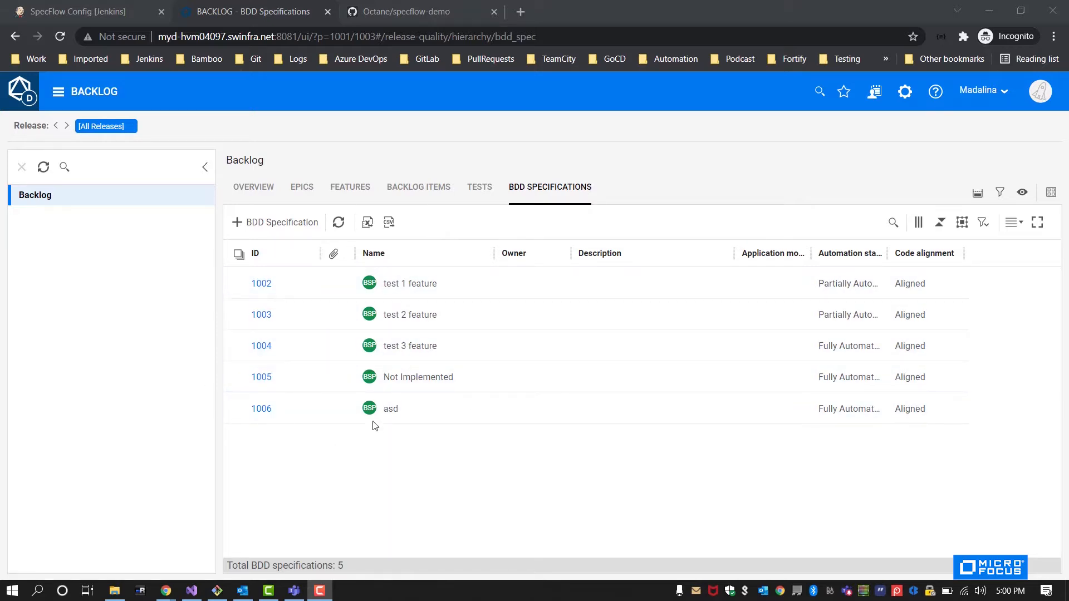
# Compare the script of the test 3 feature BDD specification with Features/F2/test3.feature in the GitHub specflow-demo repository, including the revision tag.
pyautogui.click(269, 348)
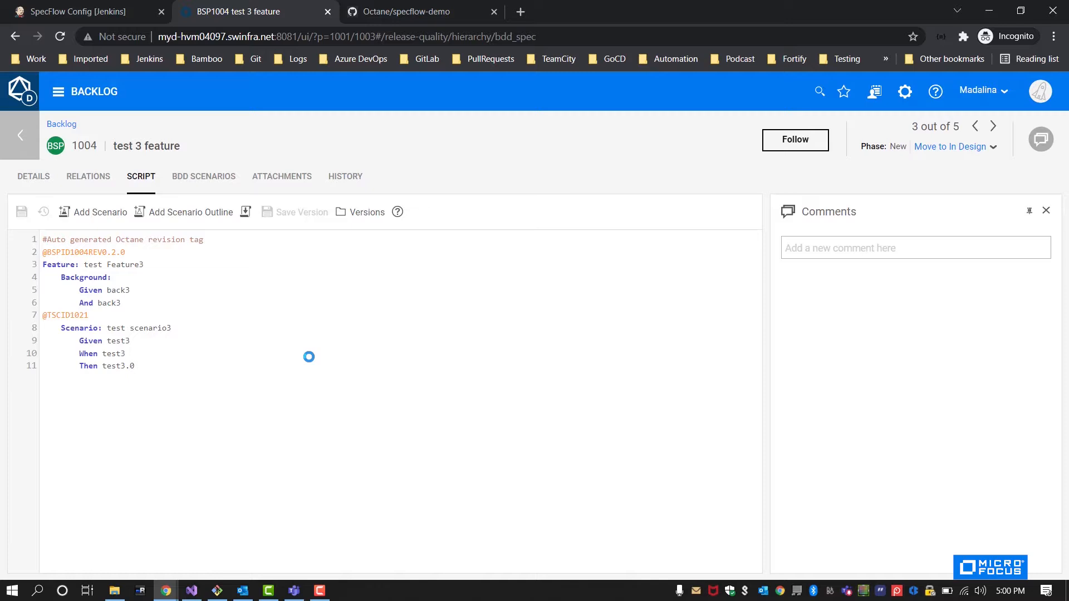
pyautogui.click(410, 15)
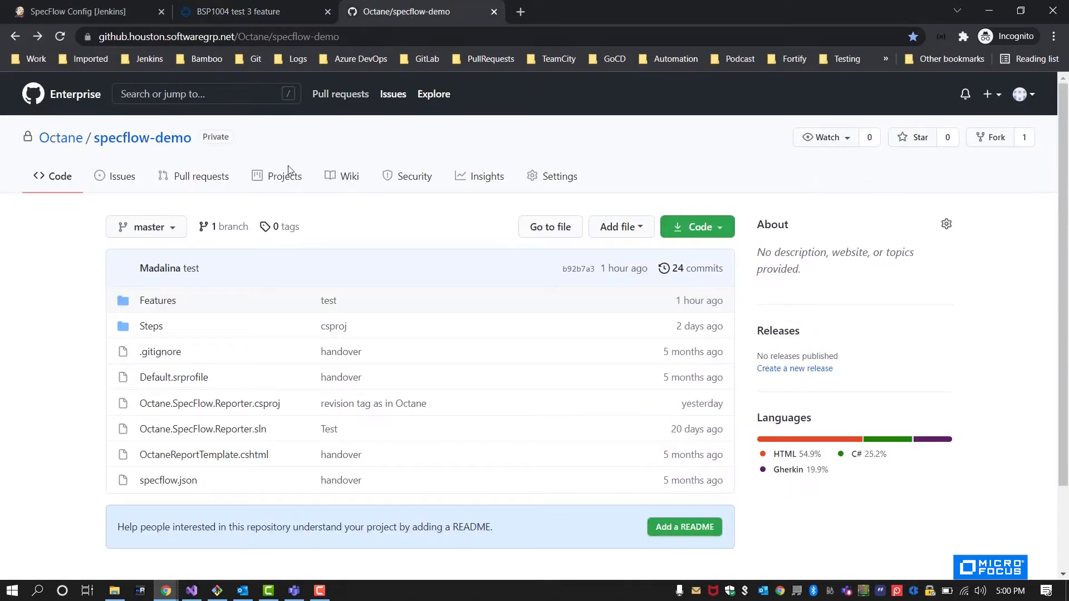
pyautogui.click(158, 302)
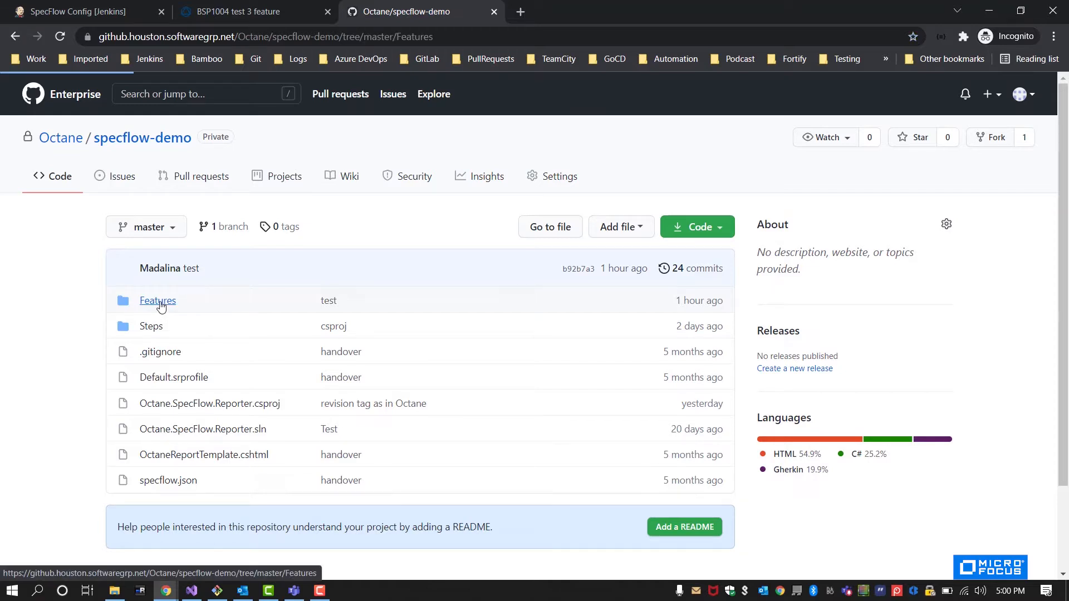
pyautogui.click(150, 352)
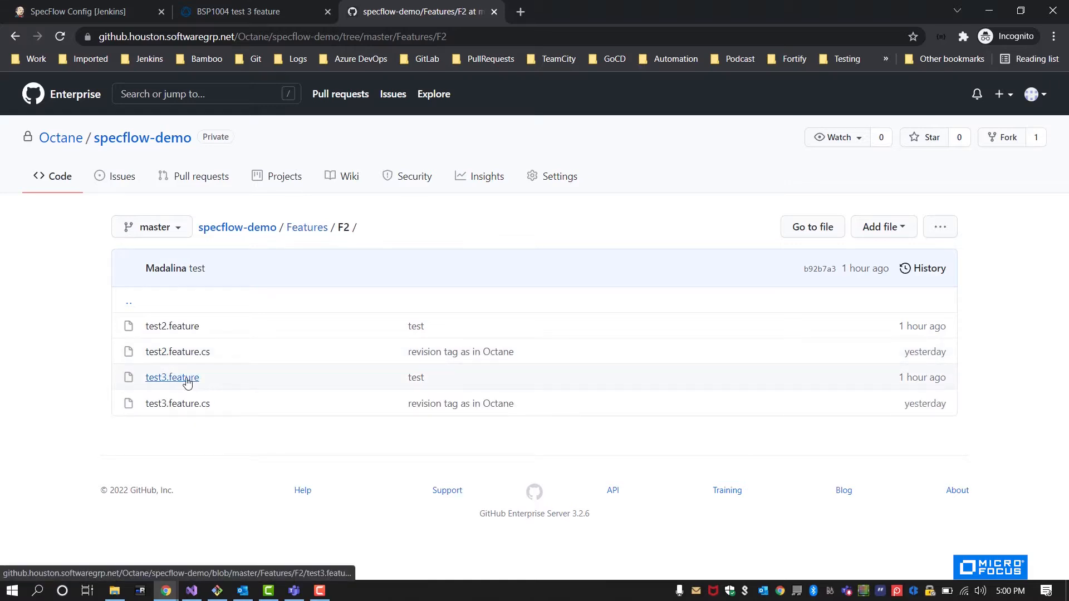
pyautogui.click(173, 379)
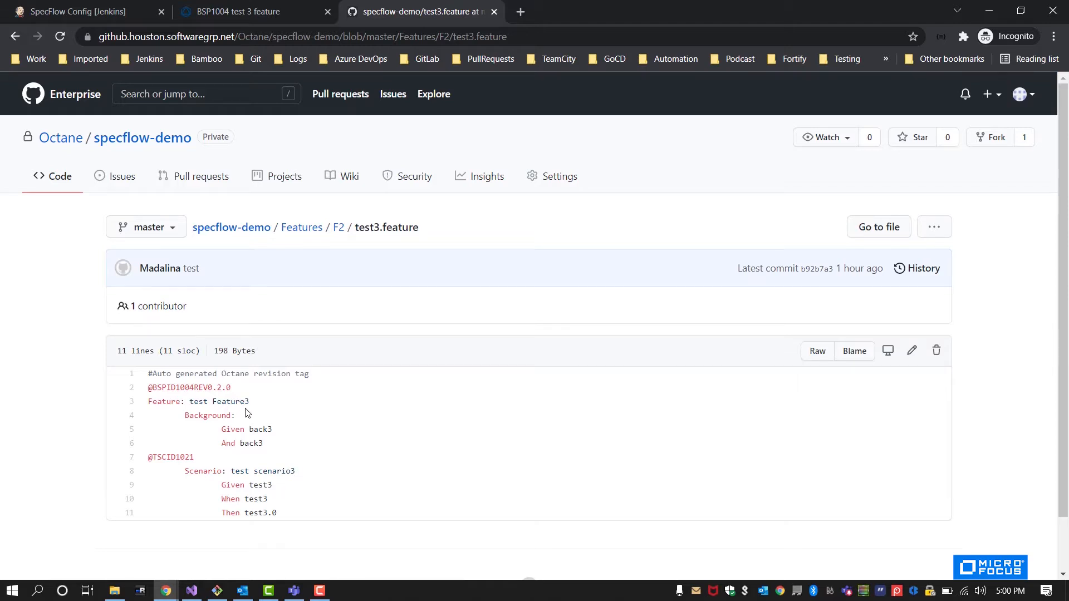
pyautogui.click(250, 11)
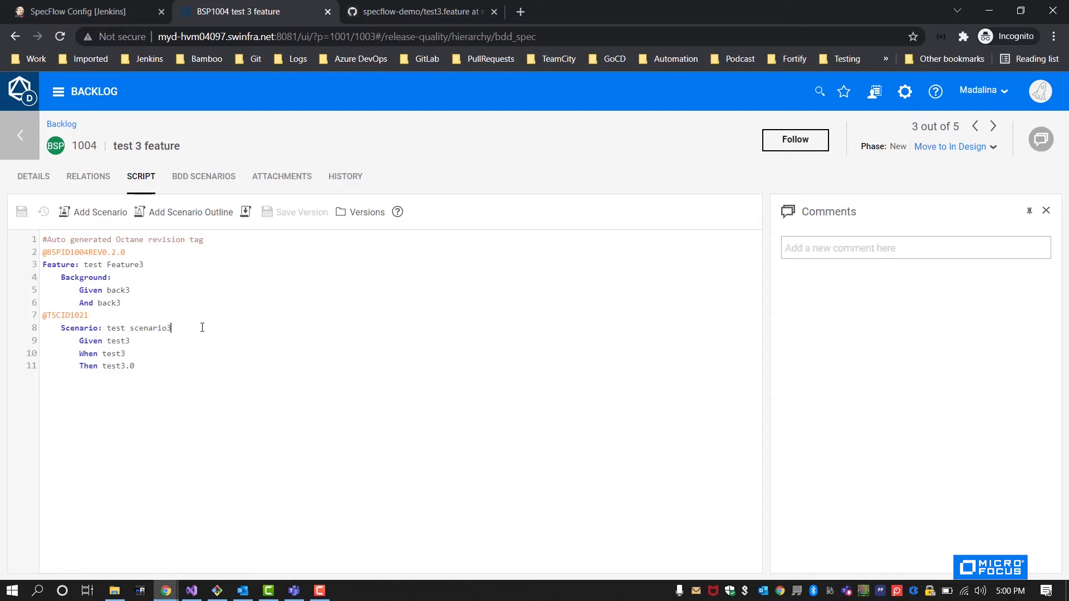
pyautogui.moveTo(126, 252); pyautogui.dragTo(42, 252)
# Open Default.srprofile from the root of the GitHub specflow-demo repository and examine the template and output names in its Report element.
pyautogui.click(390, 12)
pyautogui.click(14, 37)
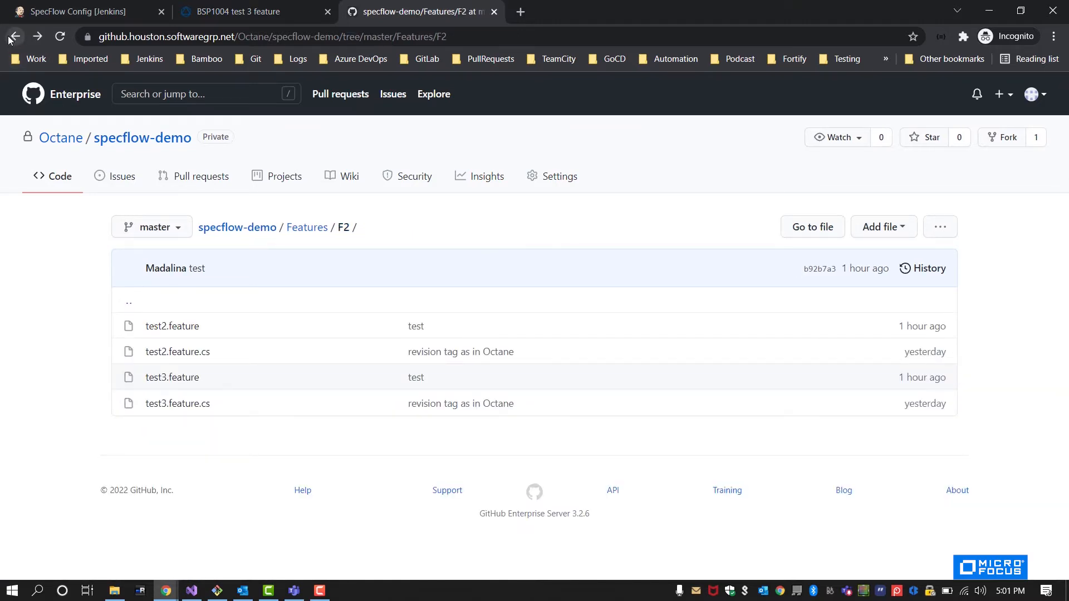
pyautogui.click(15, 37)
pyautogui.click(15, 37)
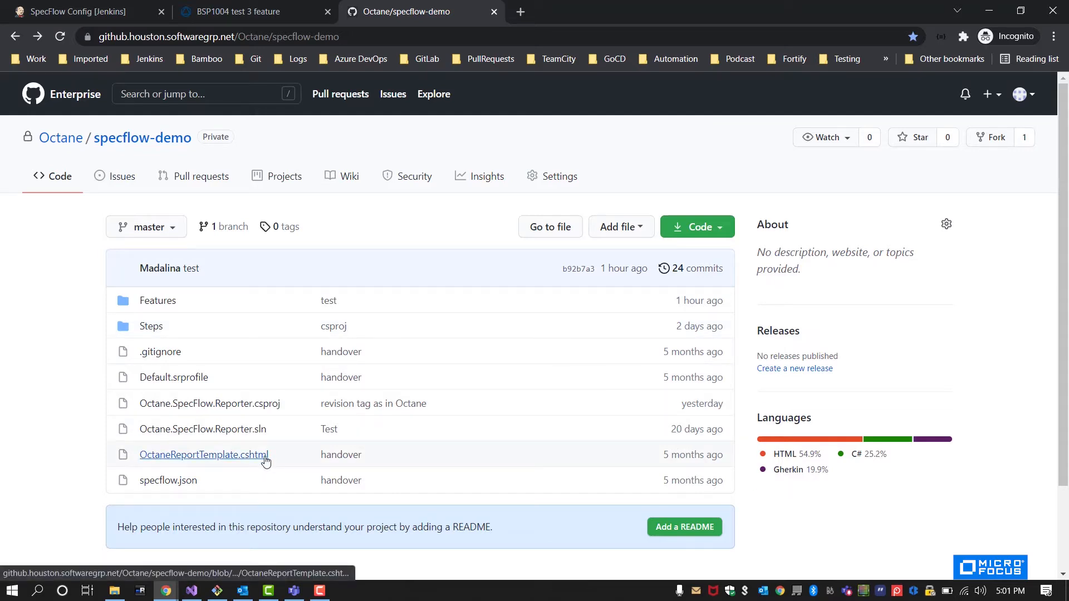
pyautogui.click(193, 382)
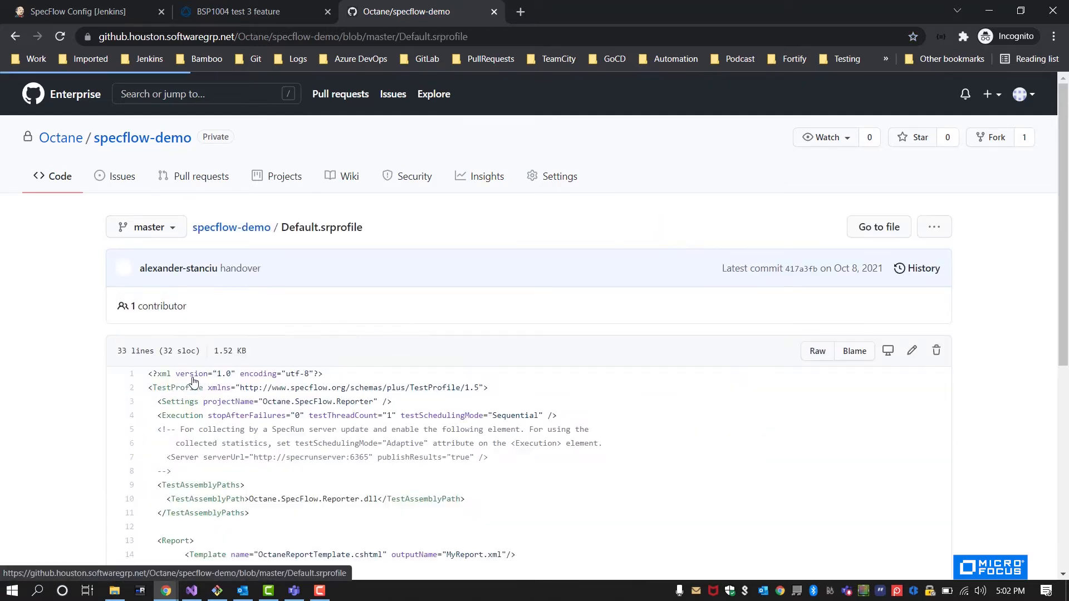
pyautogui.scroll(-2, 256, 401)
pyautogui.scroll(-3, 258, 401)
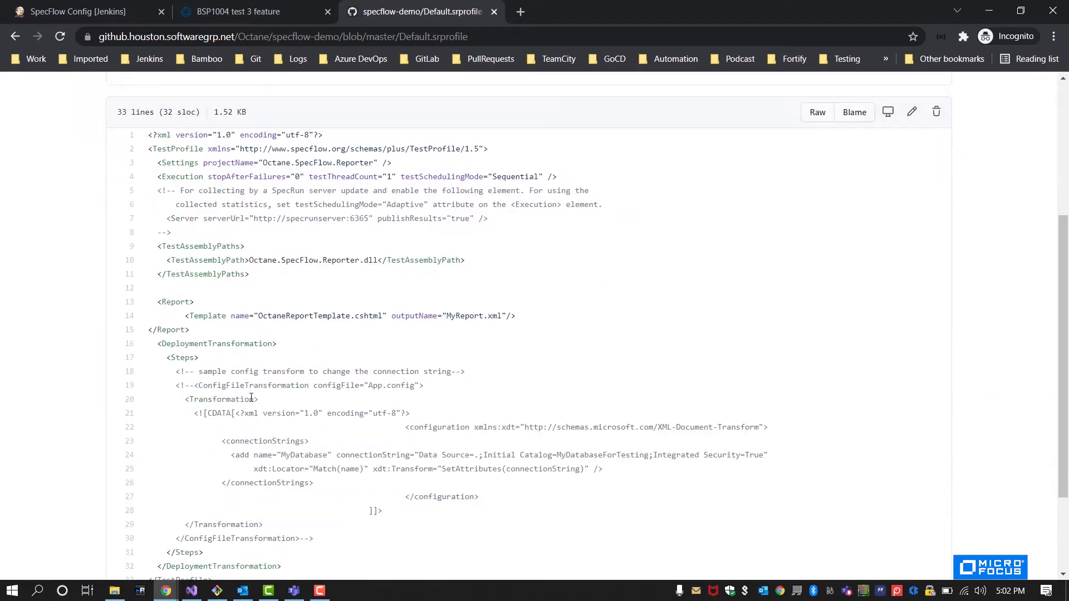
pyautogui.moveTo(191, 292); pyautogui.dragTo(158, 262)
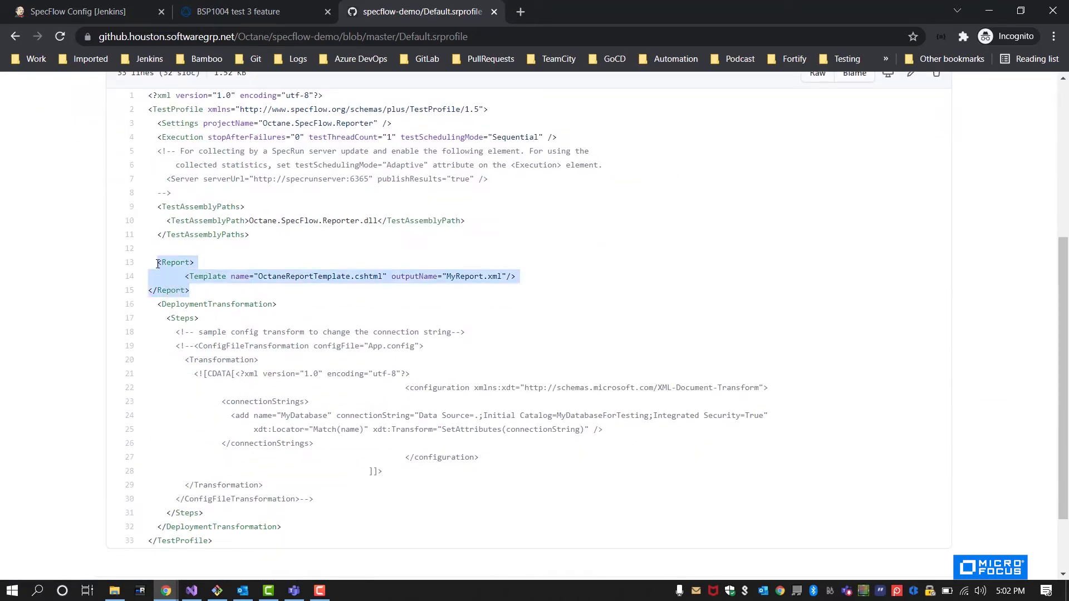
pyautogui.click(348, 234)
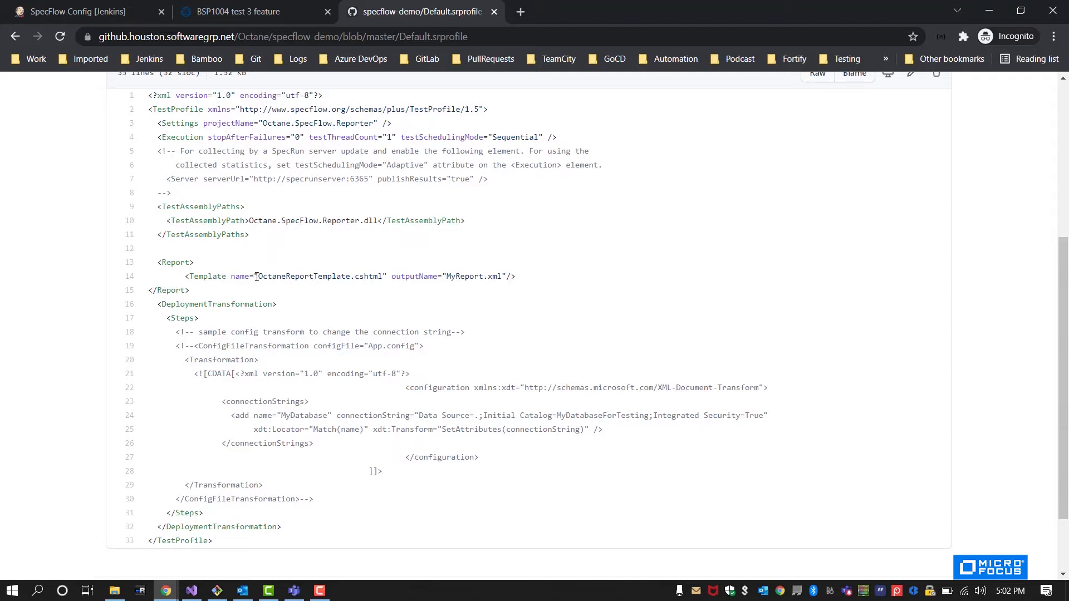
pyautogui.moveTo(259, 277); pyautogui.dragTo(503, 277)
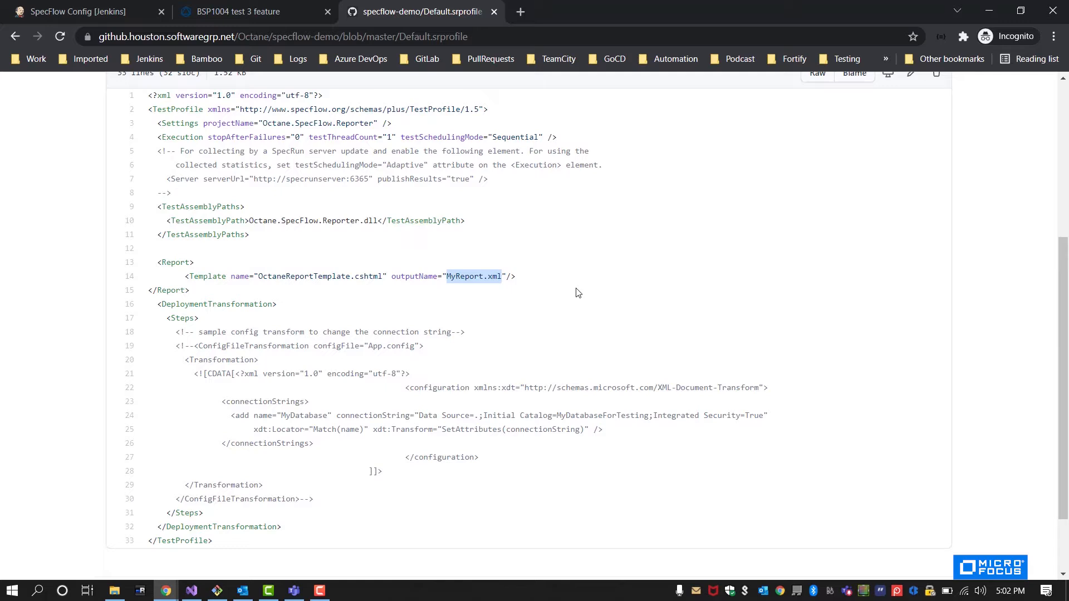
pyautogui.click(212, 292)
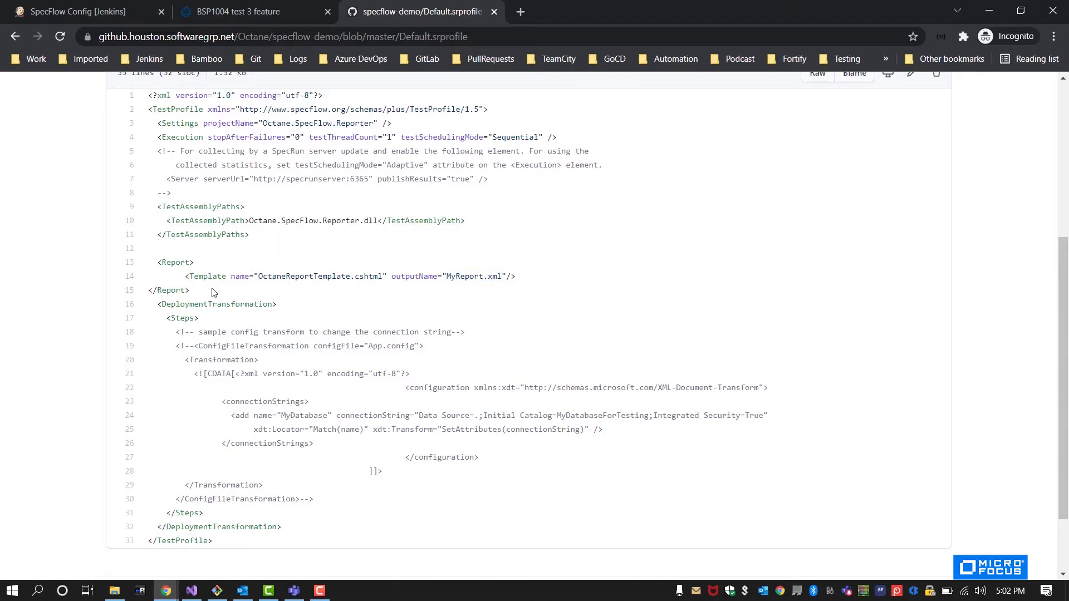
pyautogui.scroll(2, 166, 258)
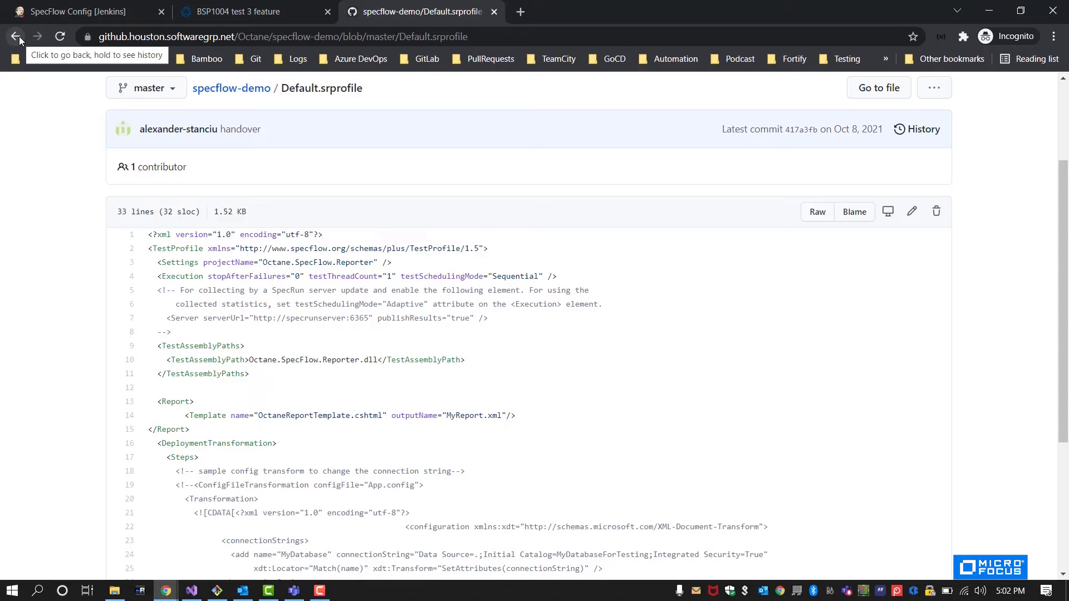
# Switch to the Jenkins SpecFlow job configuration and review its Git source settings and its restore, MSBuild and VSTest.console build steps.
pyautogui.click(61, 17)
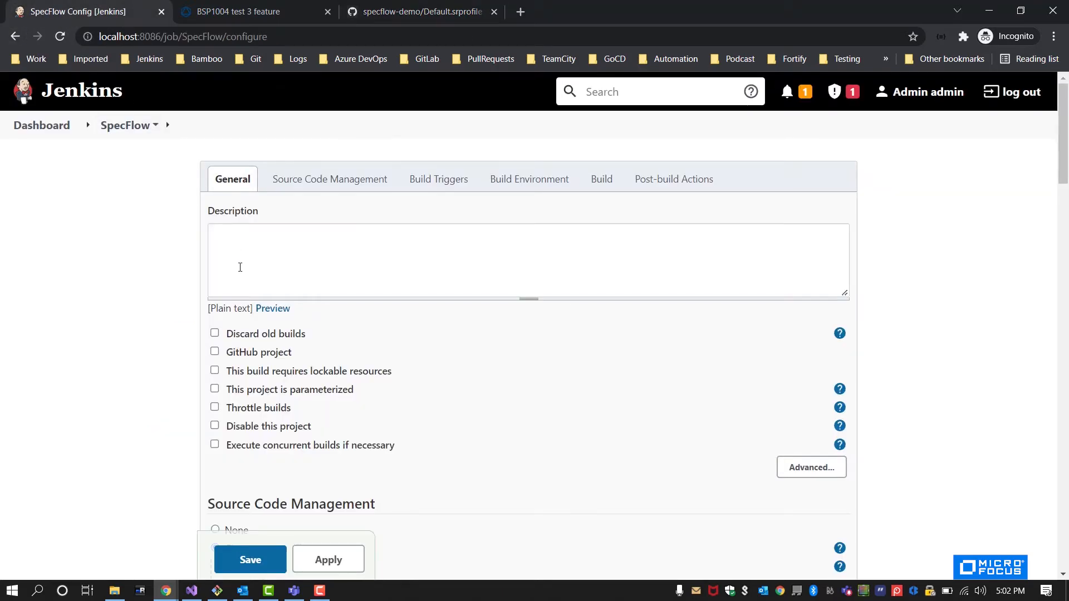
pyautogui.scroll(-1, 238, 264)
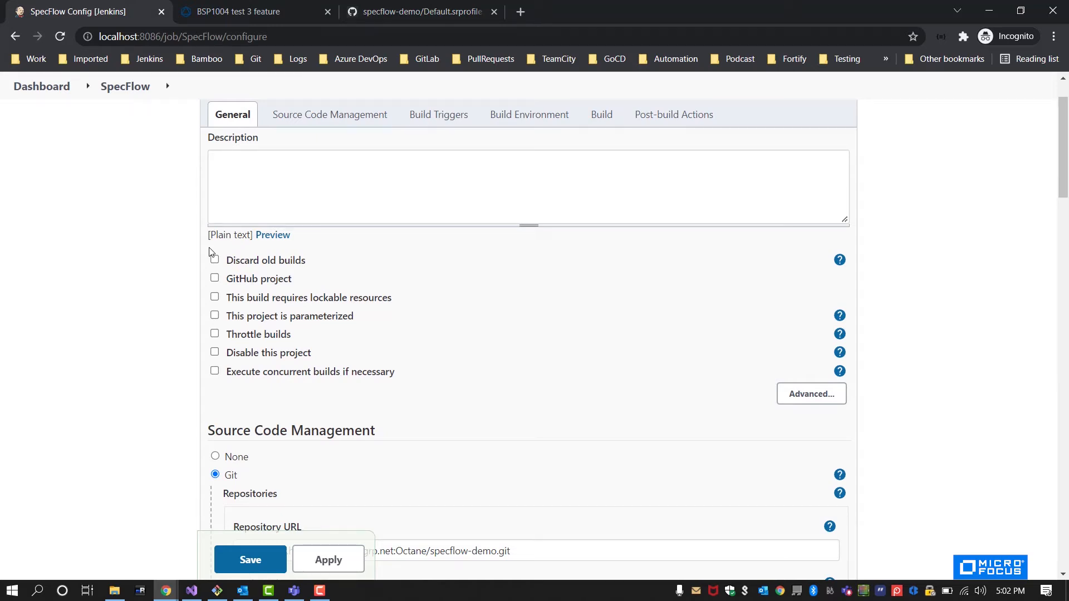
pyautogui.scroll(-5, 269, 251)
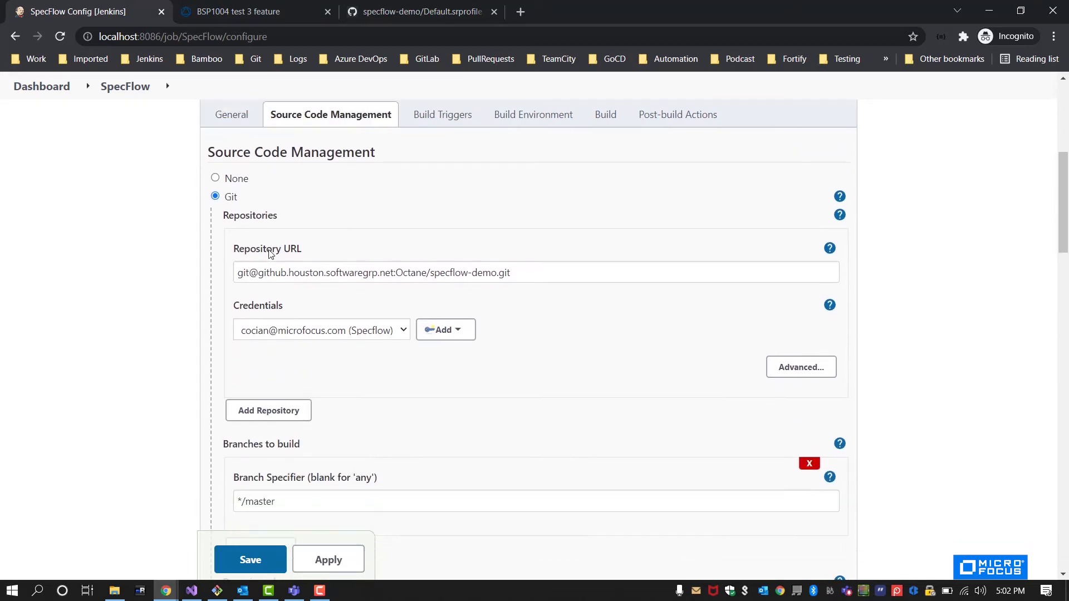
pyautogui.scroll(-1, 271, 250)
pyautogui.scroll(-3, 256, 263)
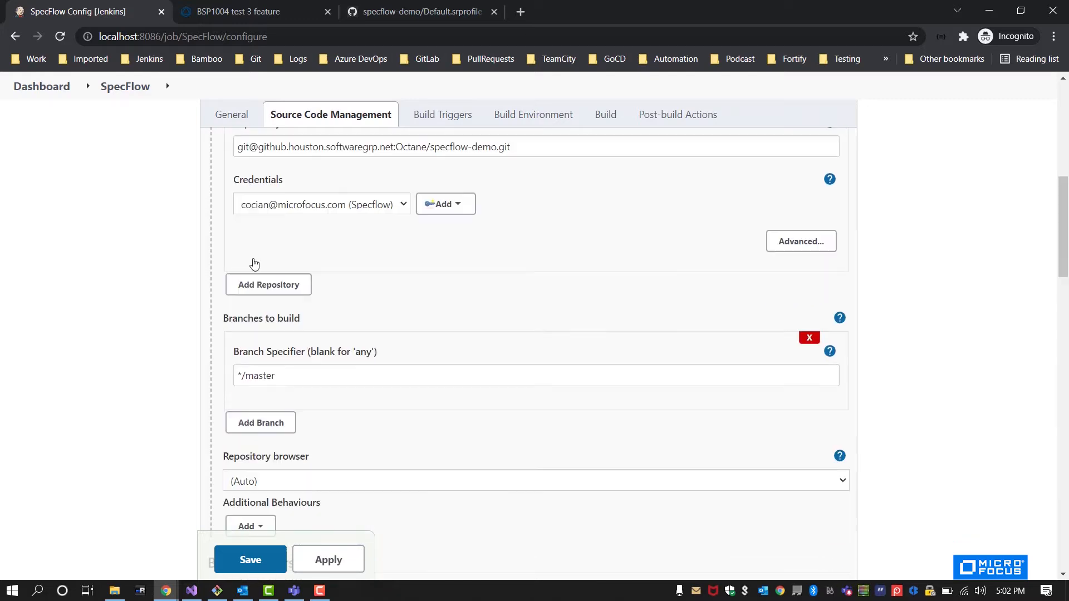
pyautogui.scroll(-12, 252, 263)
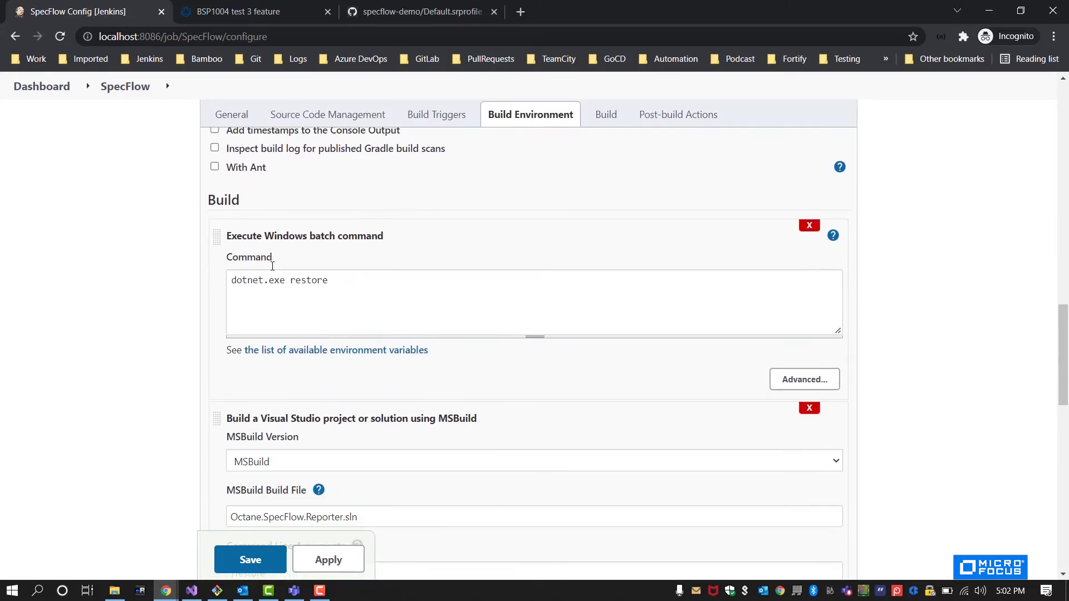
pyautogui.scroll(-2, 286, 283)
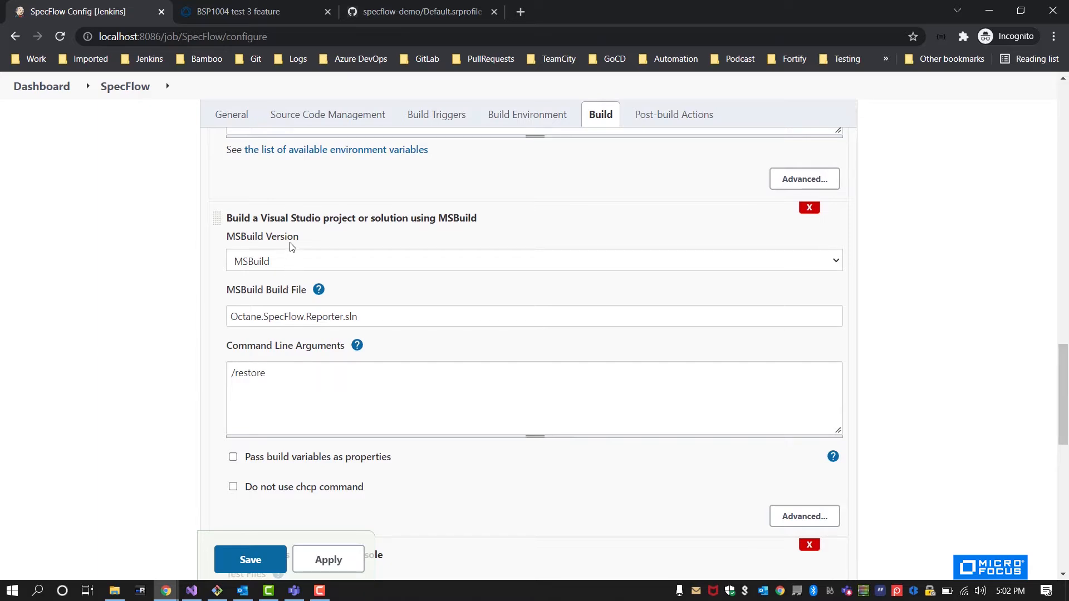
pyautogui.scroll(-6, 290, 247)
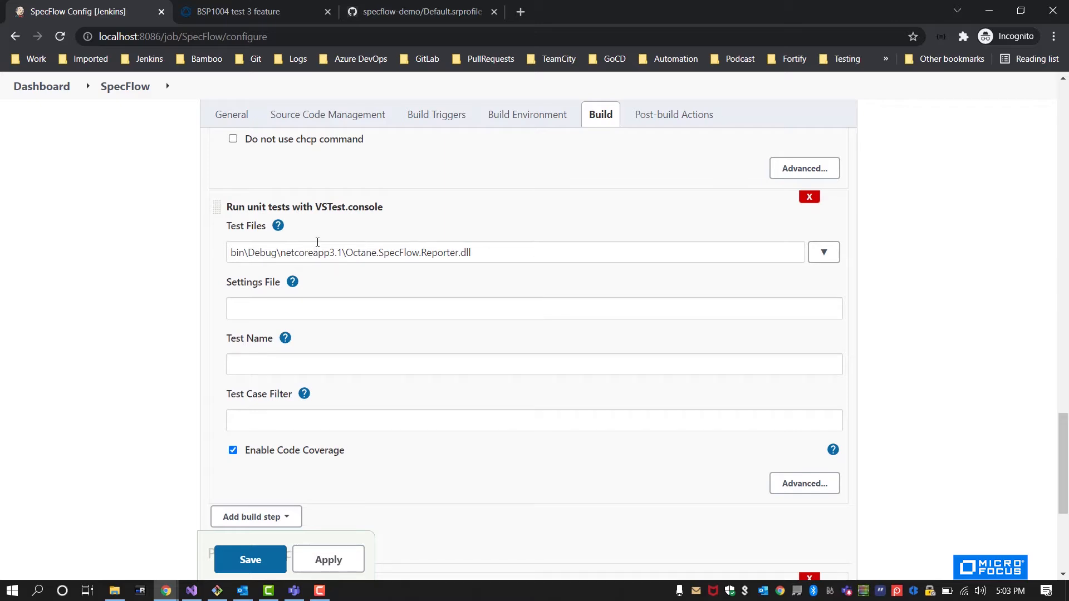
# Examine the Cucumber report XMLs path in the job's ALM Octane Cucumber test reporter post-build action.
pyautogui.scroll(-5, 317, 242)
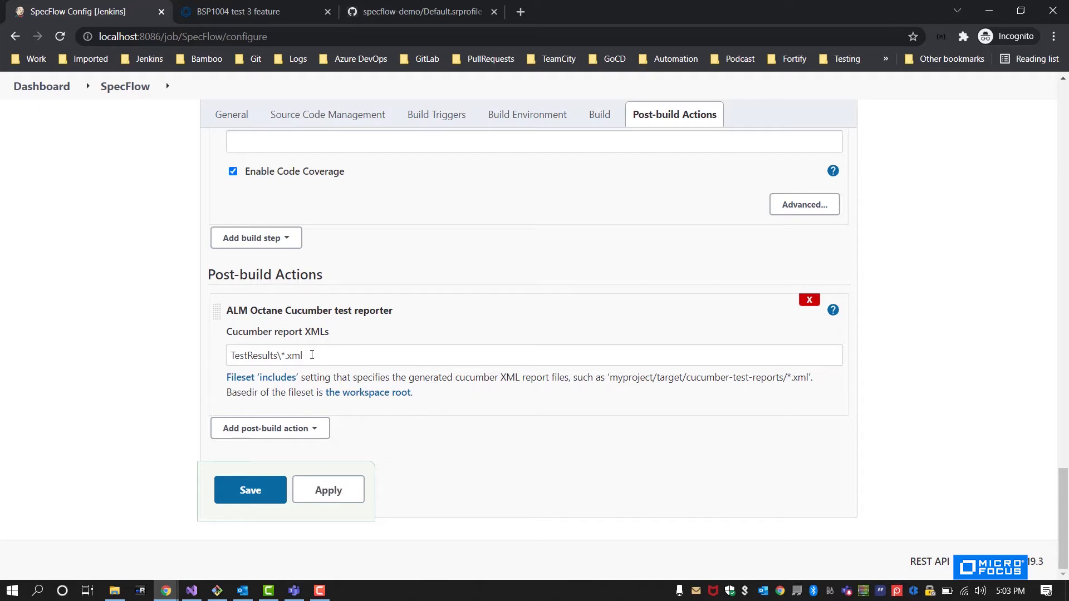
pyautogui.moveTo(275, 356); pyautogui.dragTo(233, 354)
pyautogui.click(291, 357)
pyautogui.moveTo(343, 357); pyautogui.dragTo(280, 359)
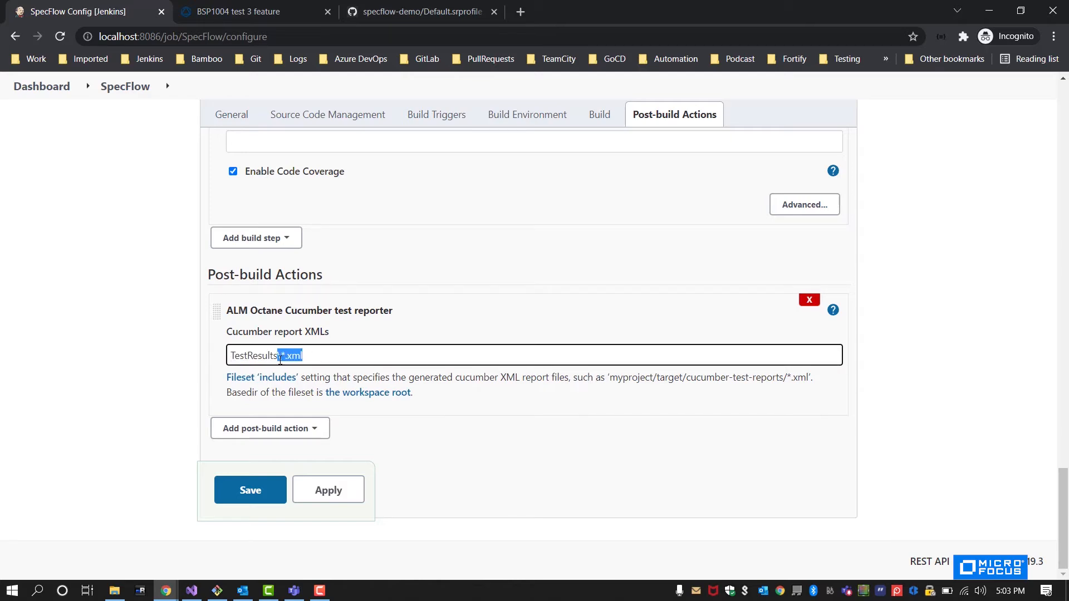
pyautogui.click(332, 358)
# Switch back to ALM Octane, leave the test 3 feature specification and open the Pipelines overview.
pyautogui.click(256, 16)
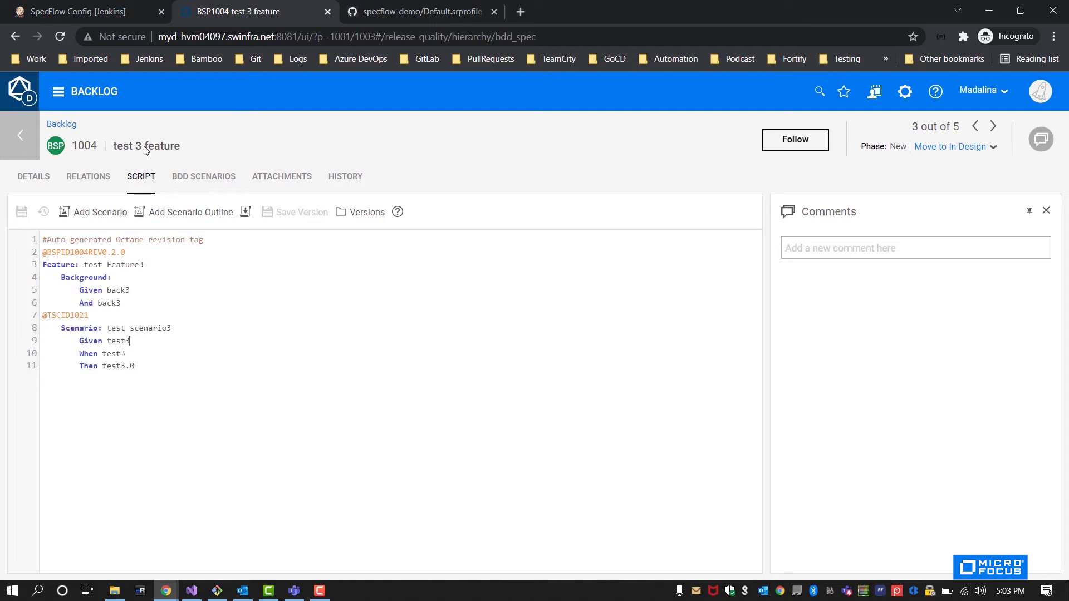
pyautogui.click(32, 138)
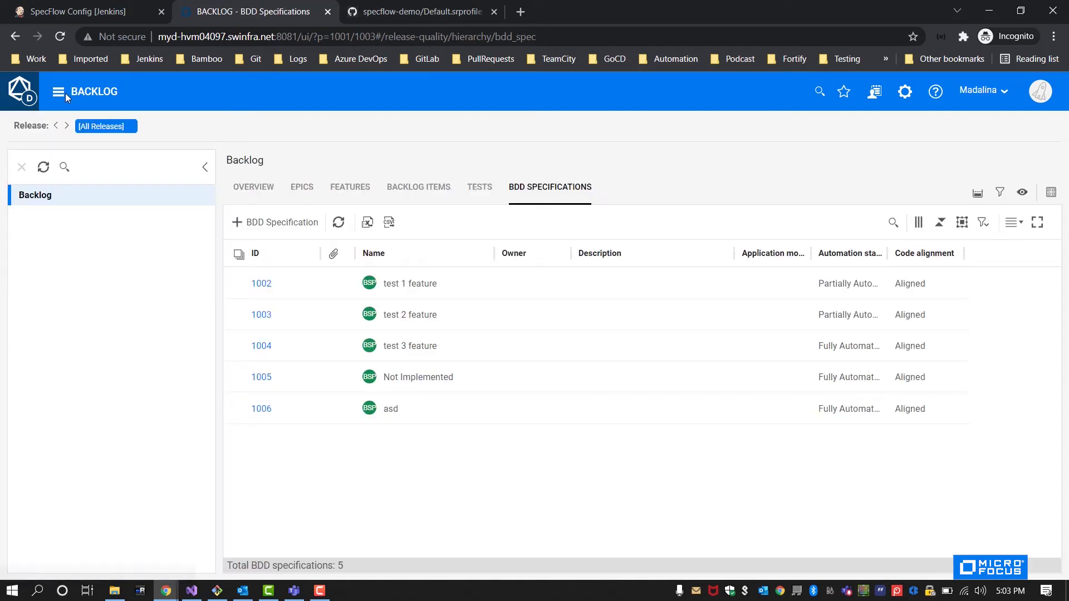
pyautogui.click(65, 92)
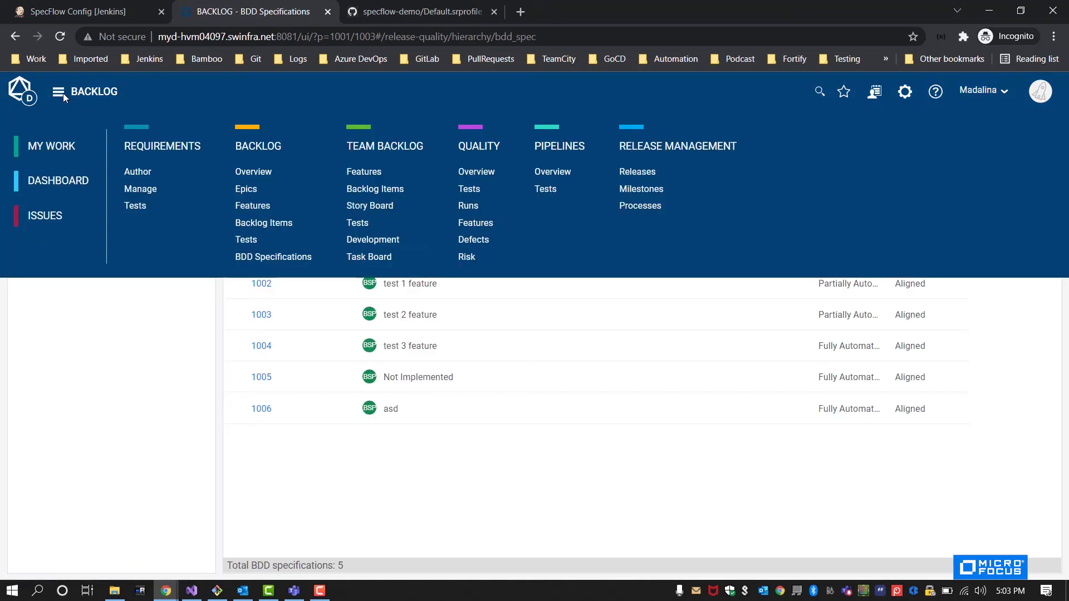
pyautogui.click(542, 148)
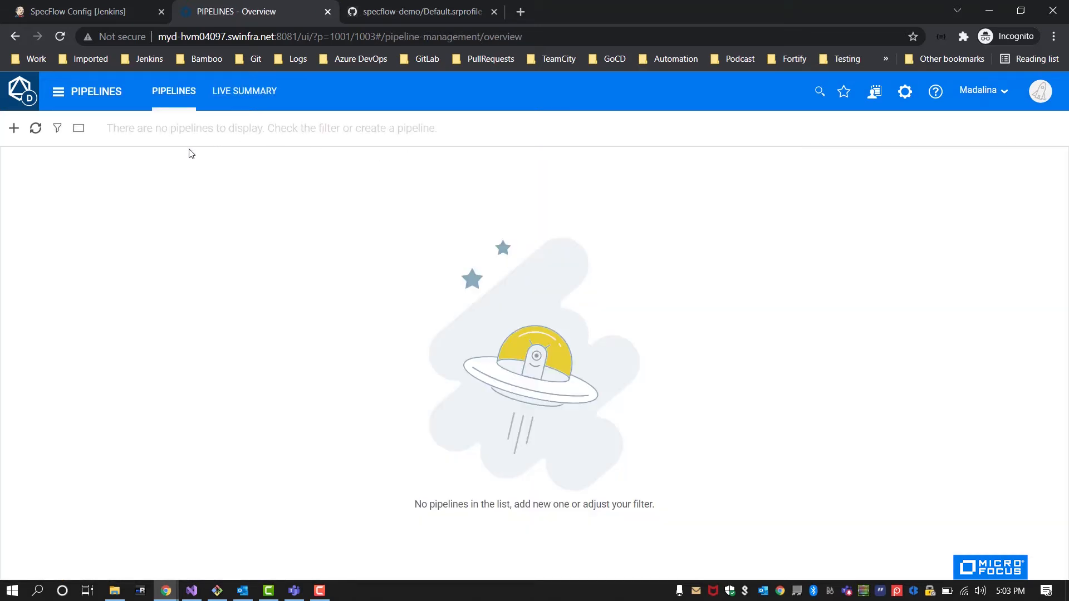
# Create a pipeline on the Jenkins CI server for the SpecFlow job, using the job name SpecFlow as the pipeline name.
pyautogui.click(12, 132)
pyautogui.click(465, 236)
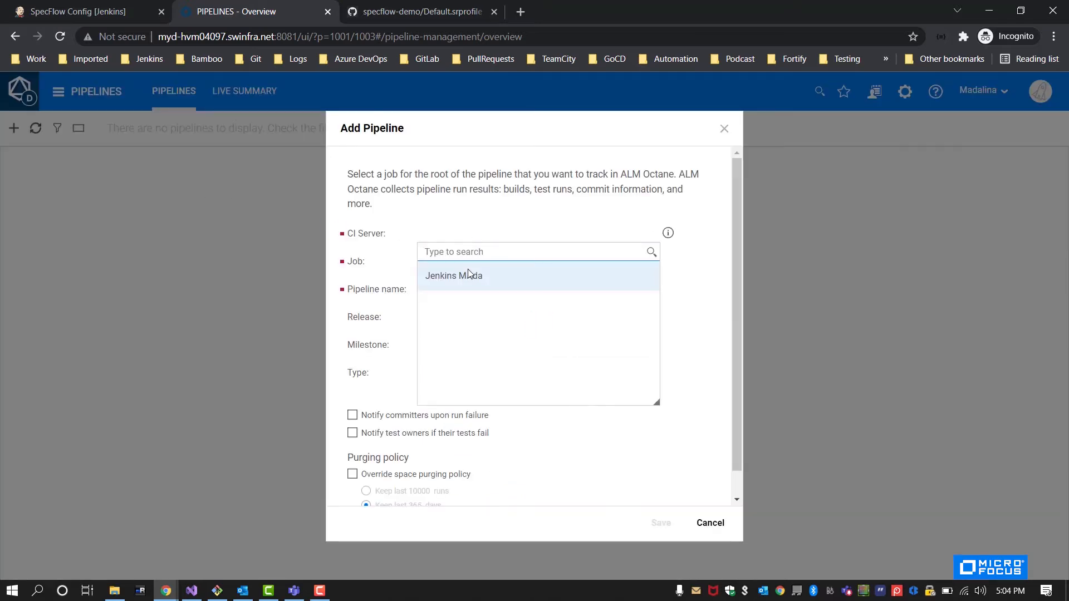
pyautogui.click(463, 279)
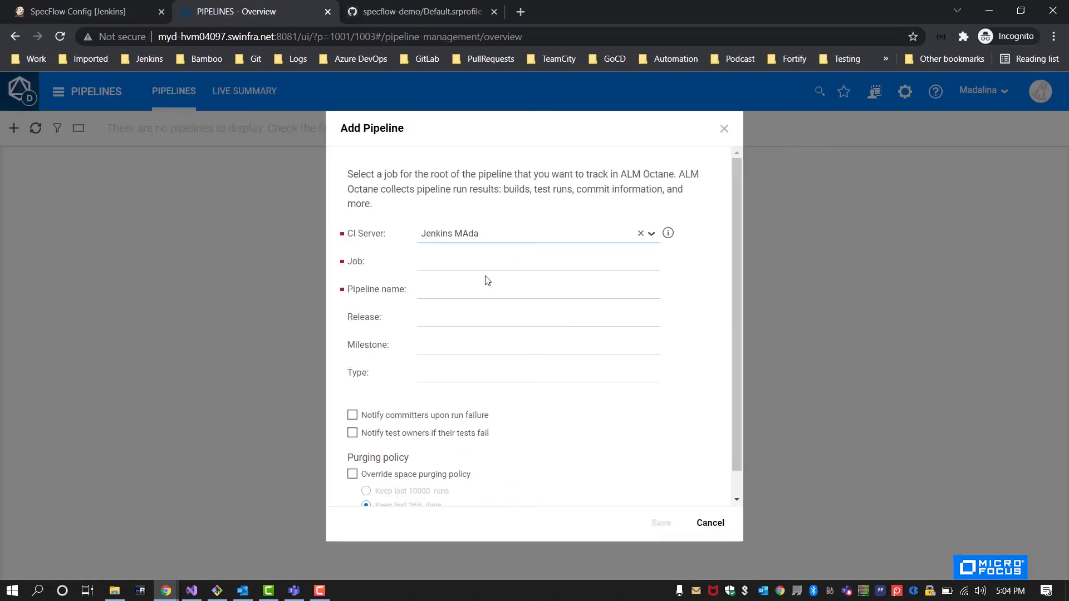
pyautogui.click(466, 307)
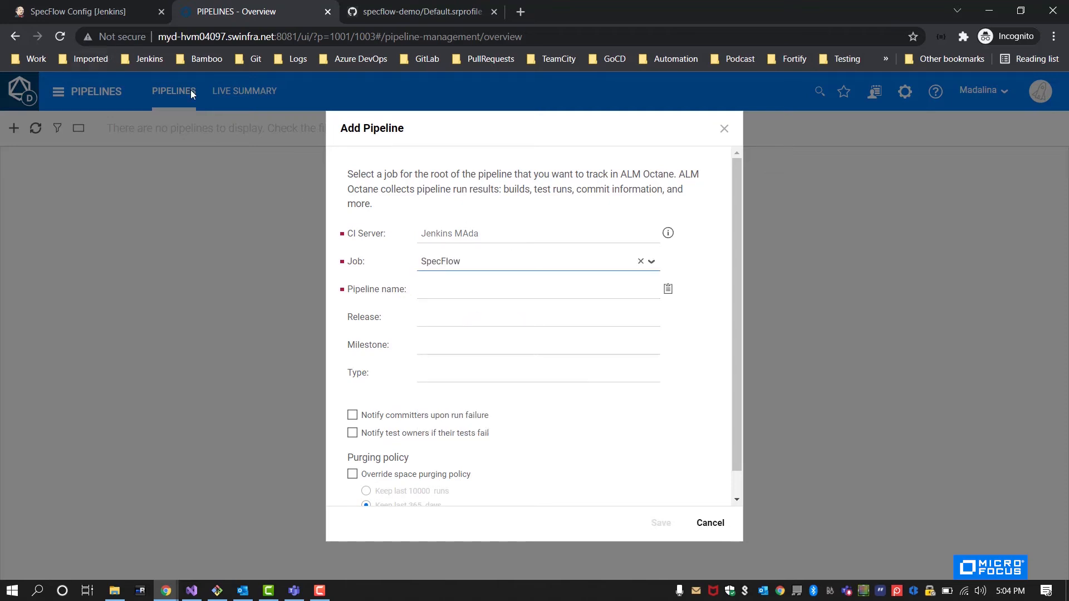
pyautogui.click(668, 289)
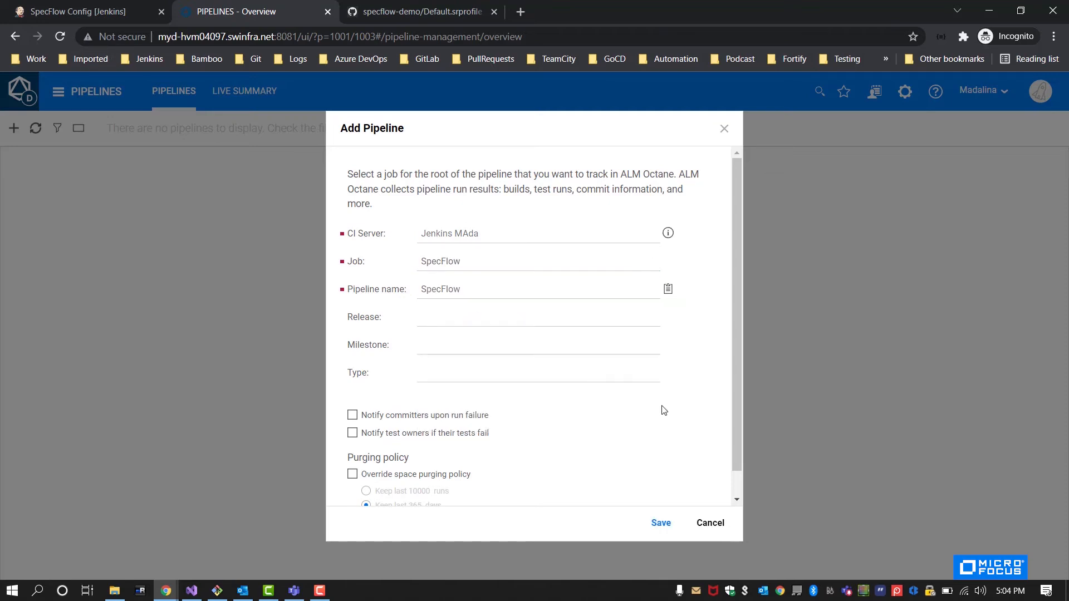
pyautogui.click(660, 523)
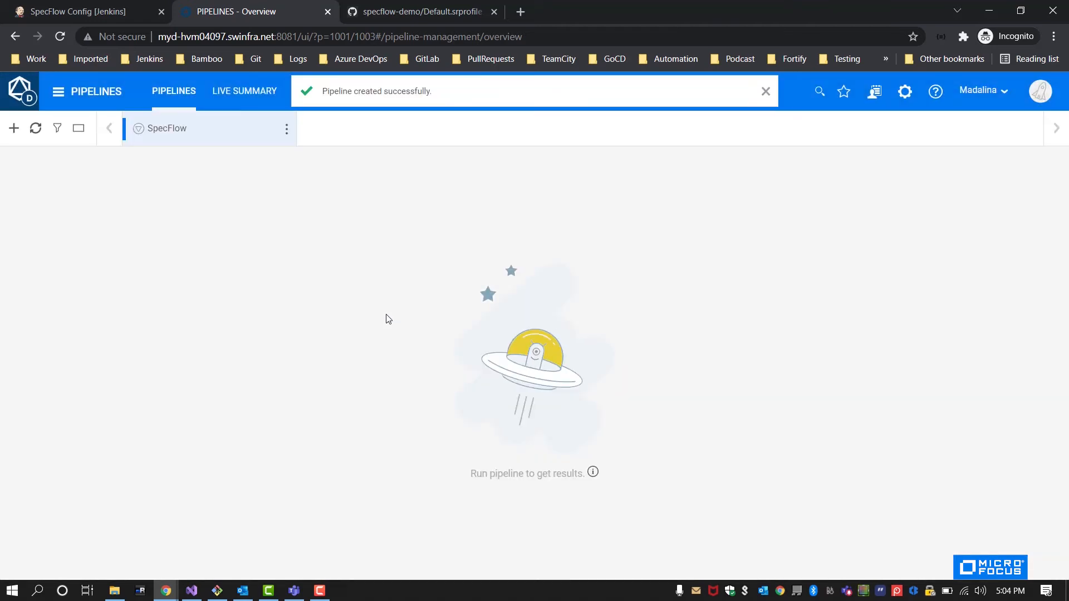
# In the SpecFlow pipeline's topology, configure the job to inject new BDD content as BDD Specification, save, and return to the pipelines overview.
pyautogui.click(287, 130)
pyautogui.click(270, 151)
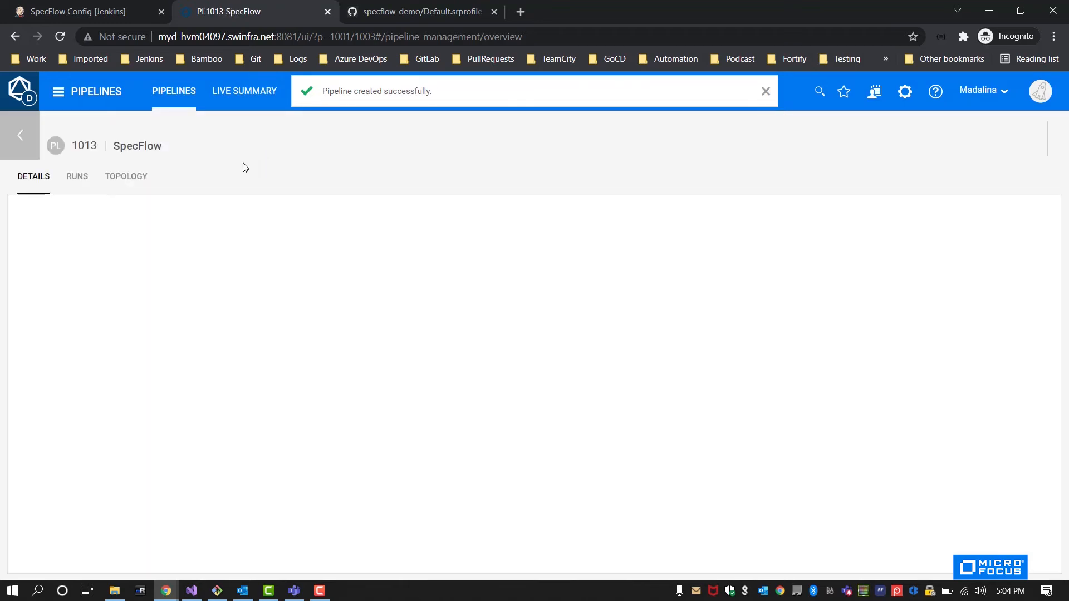
pyautogui.click(128, 178)
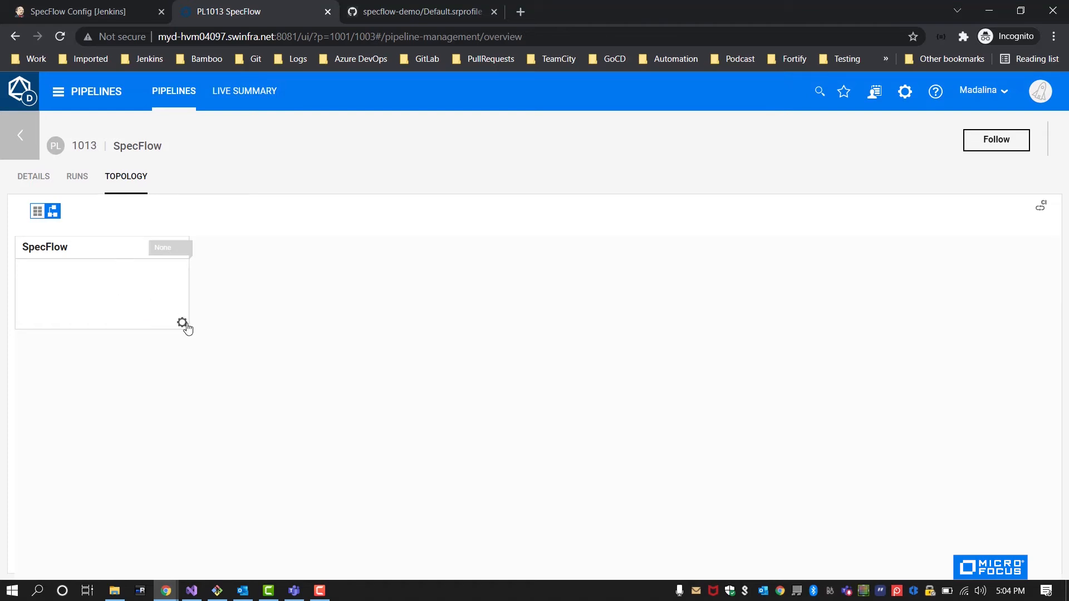
pyautogui.click(187, 328)
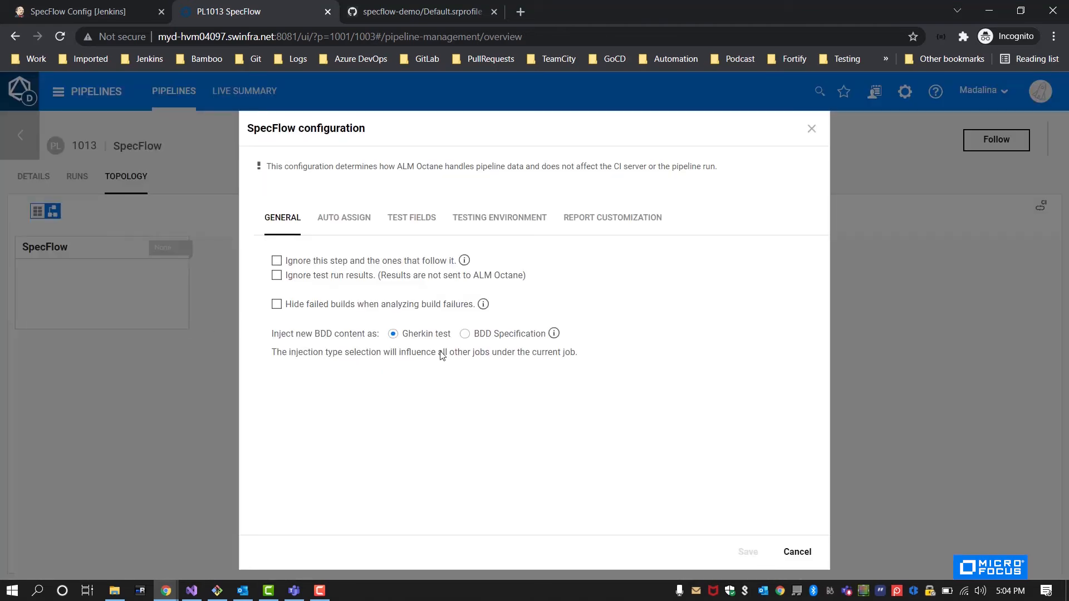
pyautogui.click(466, 335)
pyautogui.click(747, 552)
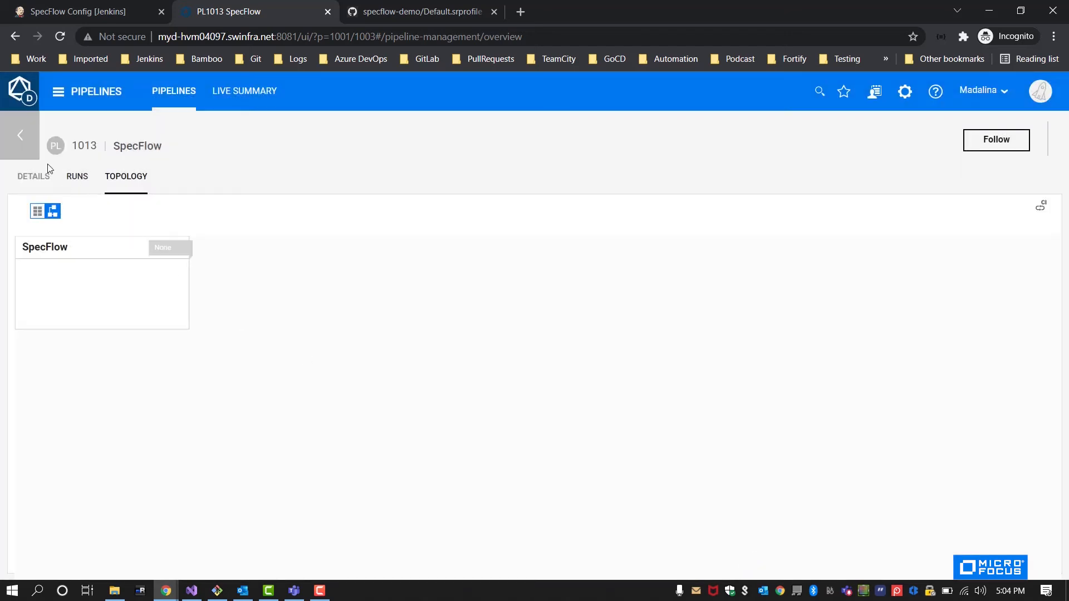
pyautogui.click(8, 150)
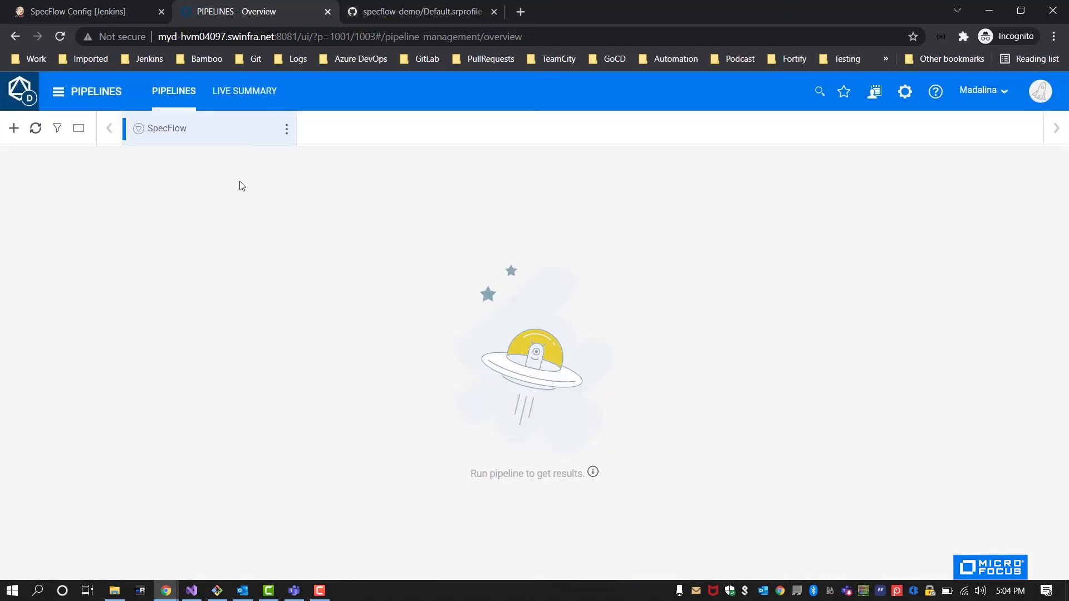
# Run the SpecFlow pipeline and refresh the pipelines to update the run's status.
pyautogui.click(287, 131)
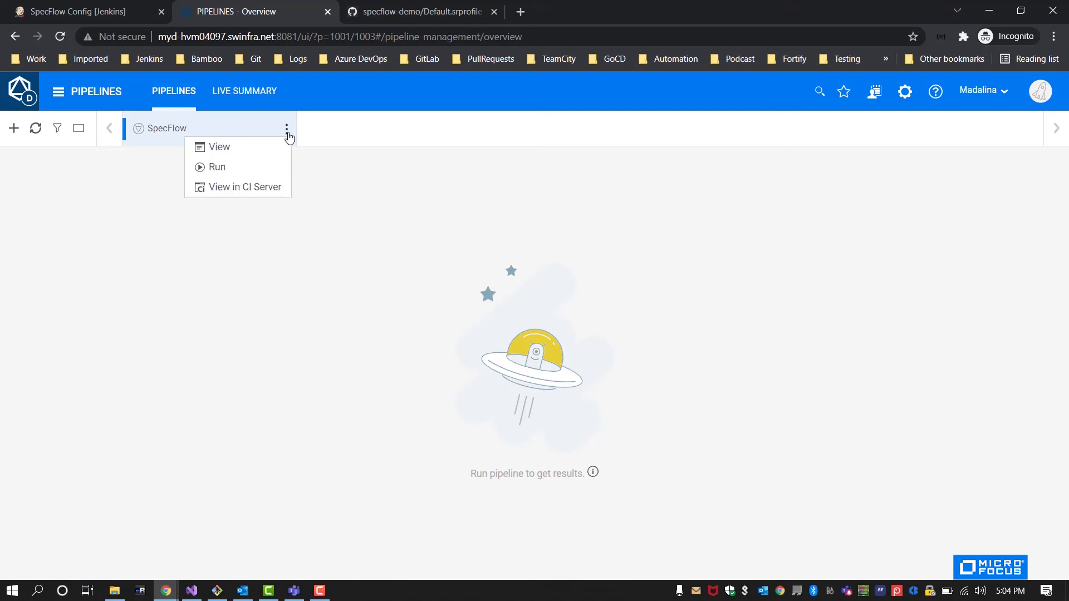
pyautogui.click(241, 170)
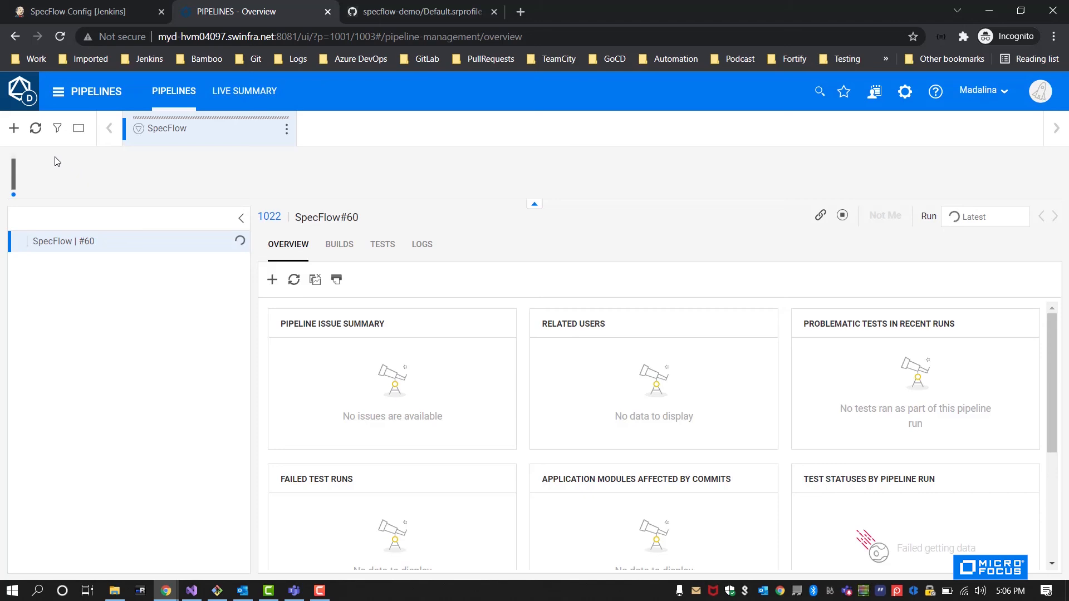
pyautogui.click(35, 134)
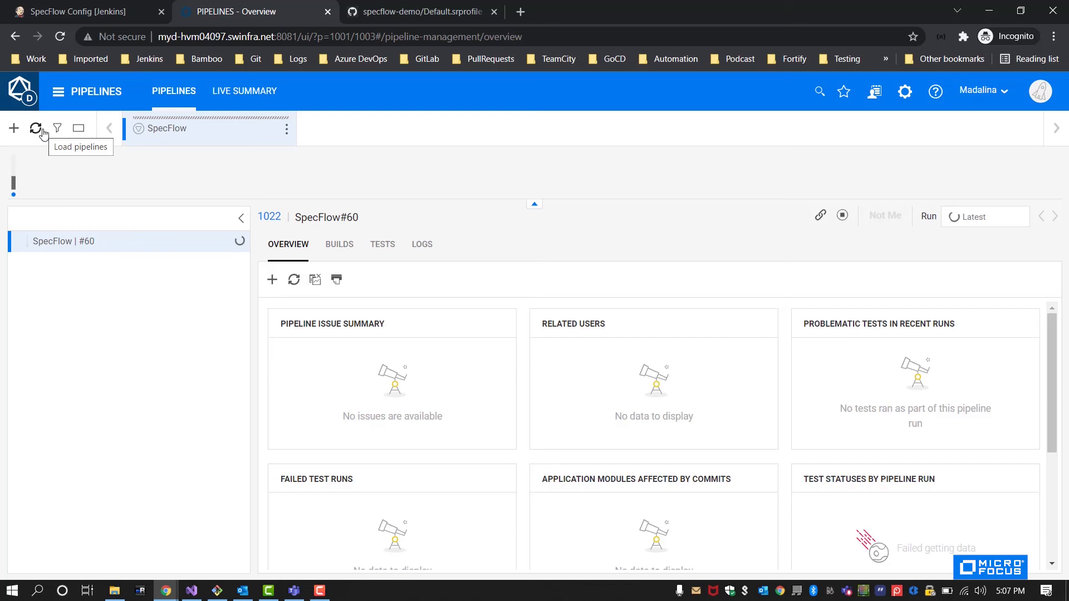
# Review the test results of the latest SpecFlow pipeline run and open the "scenario with pending steps" test.
pyautogui.click(376, 248)
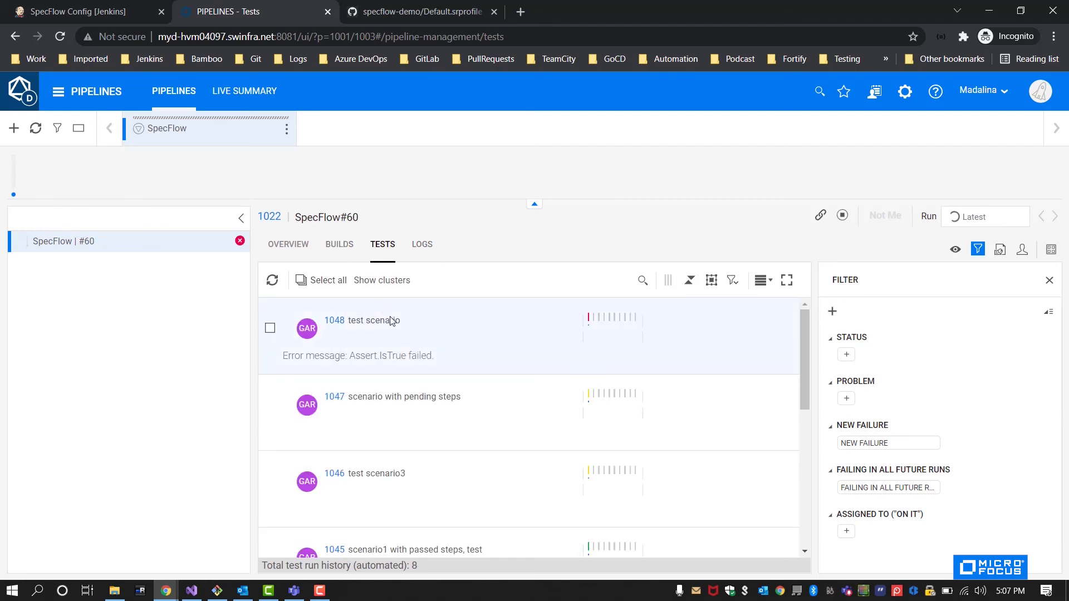
pyautogui.scroll(-1, 429, 337)
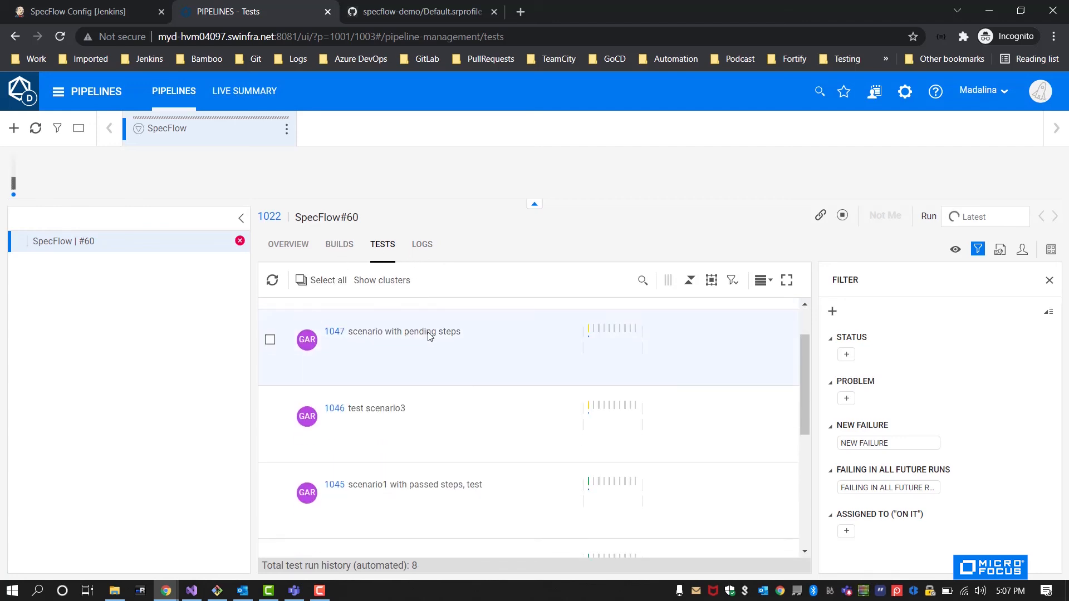
pyautogui.scroll(-6, 429, 337)
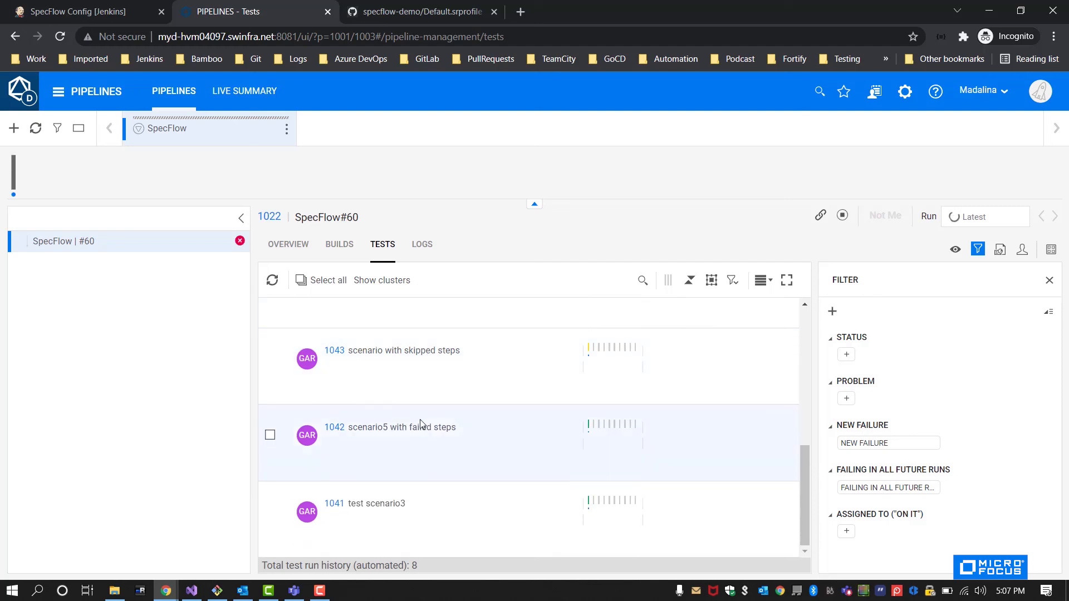
pyautogui.scroll(7, 421, 424)
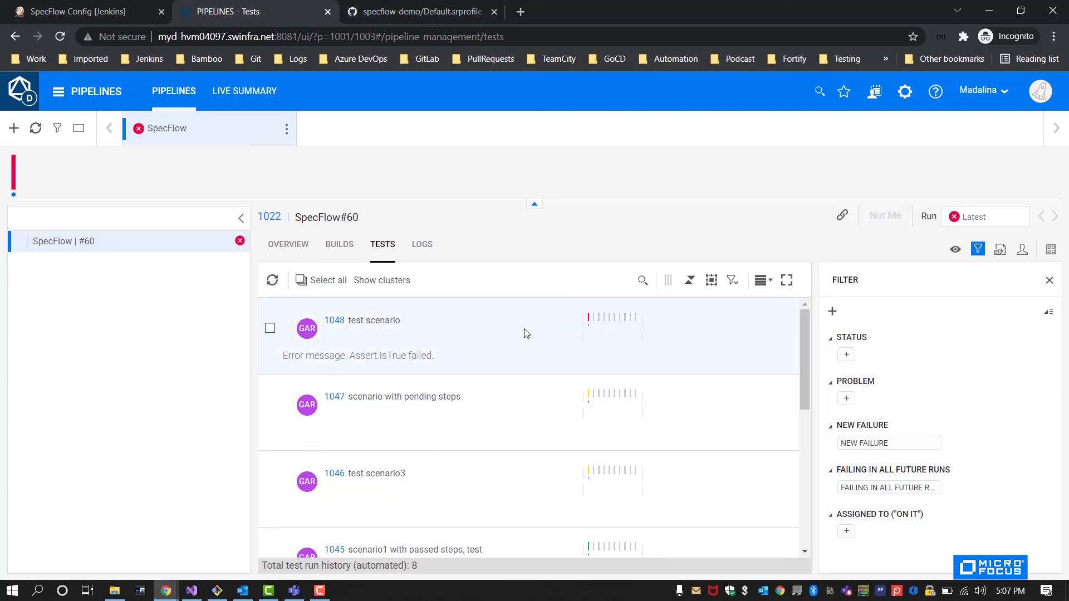
pyautogui.scroll(-1, 446, 345)
pyautogui.click(332, 327)
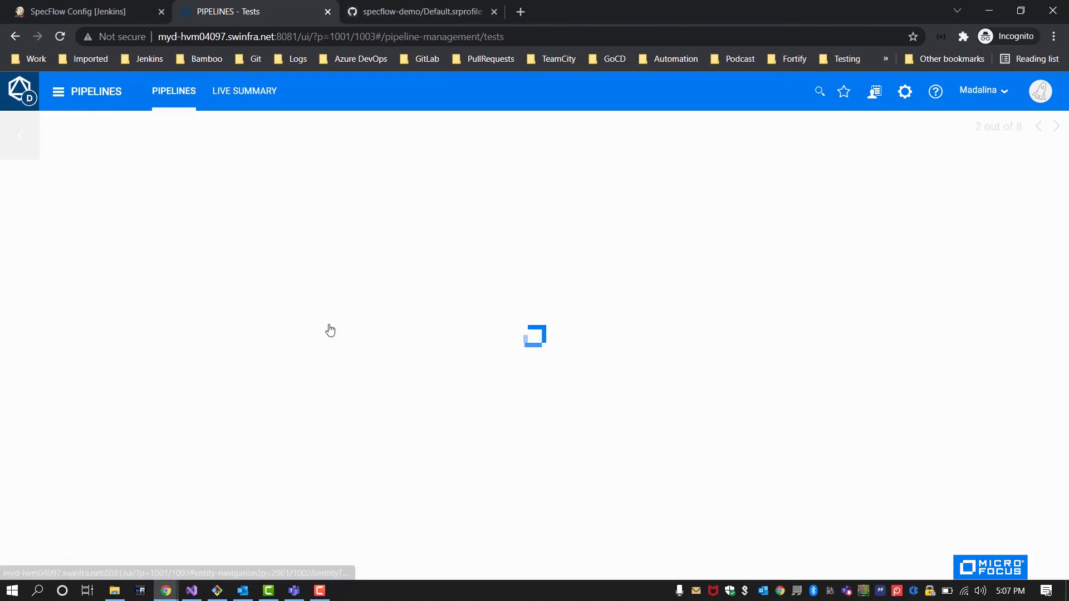